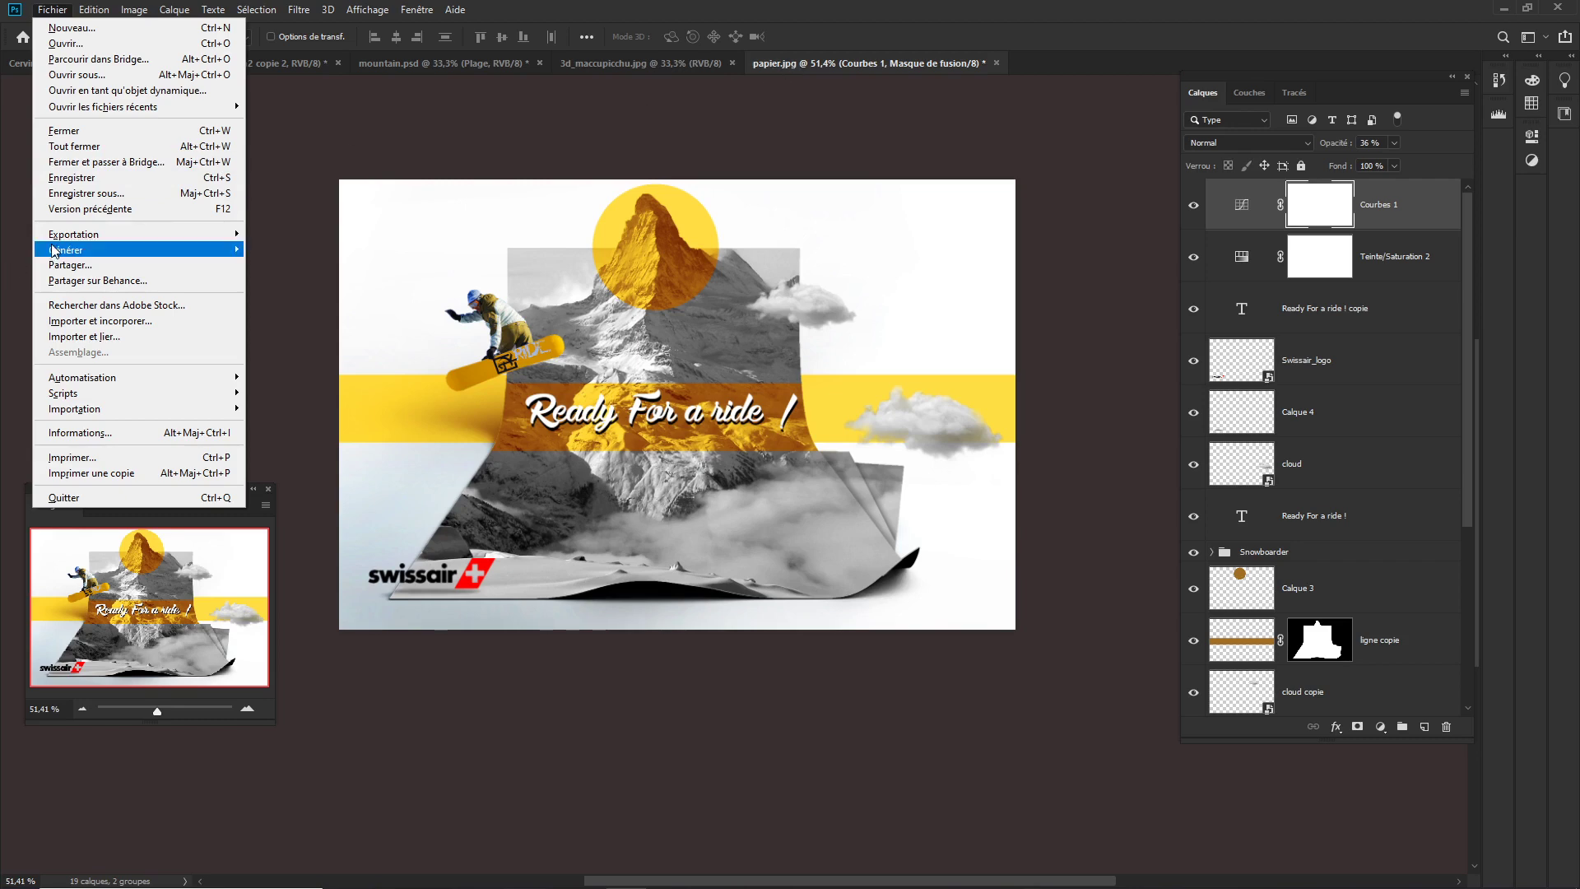
Save the composition as a layered Photoshop file named ride.psd in the Swiss folder, with maximum compatibility
left_click(82, 194)
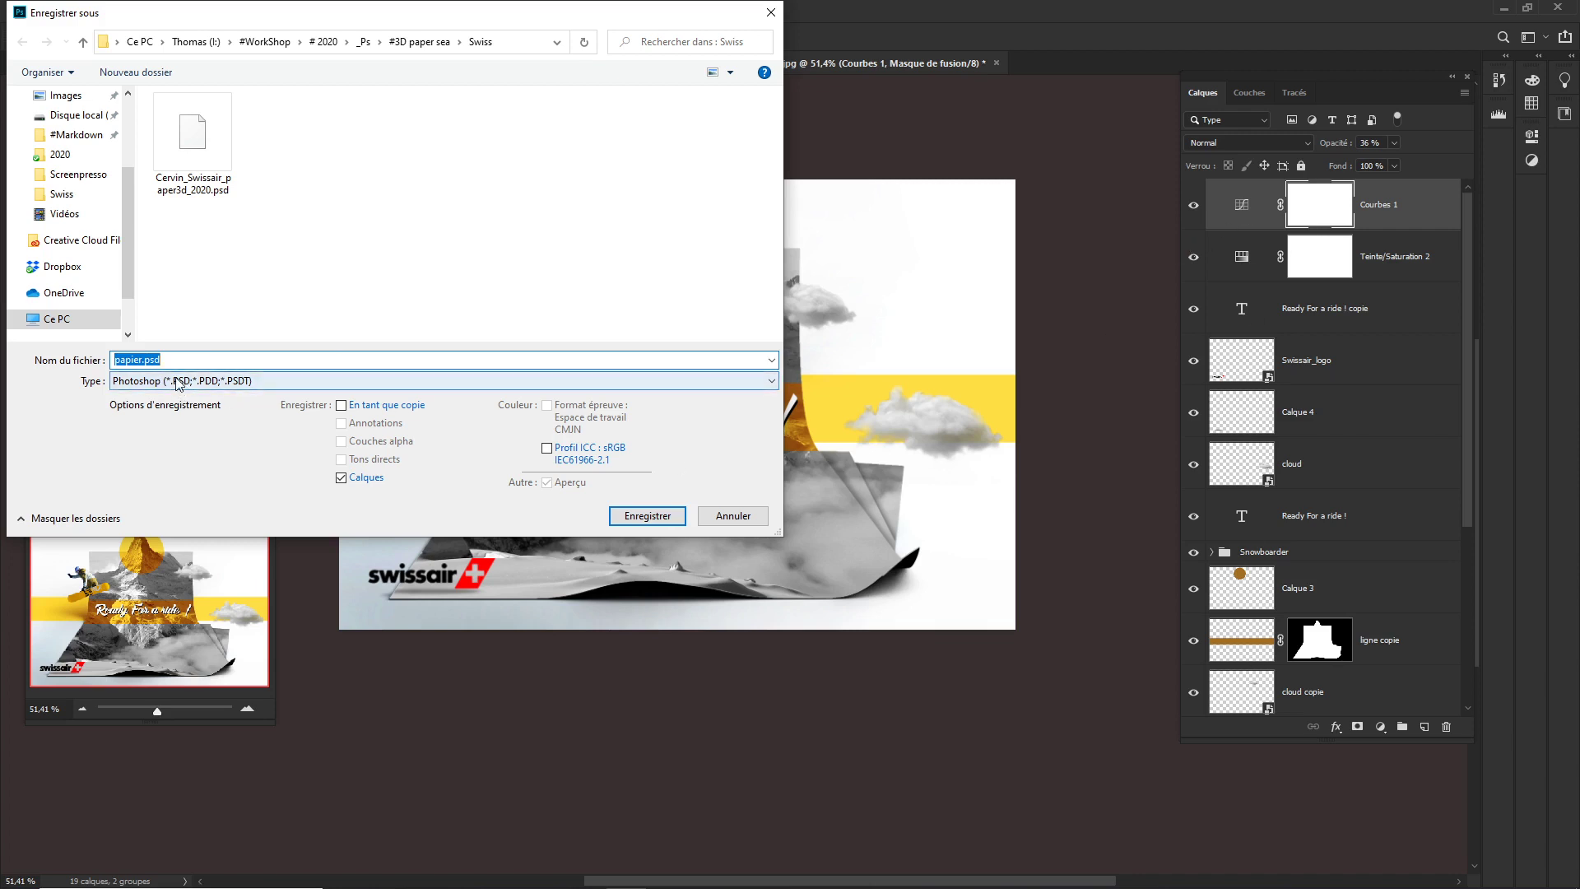
key("End")
key("shift+Home")
type("r")
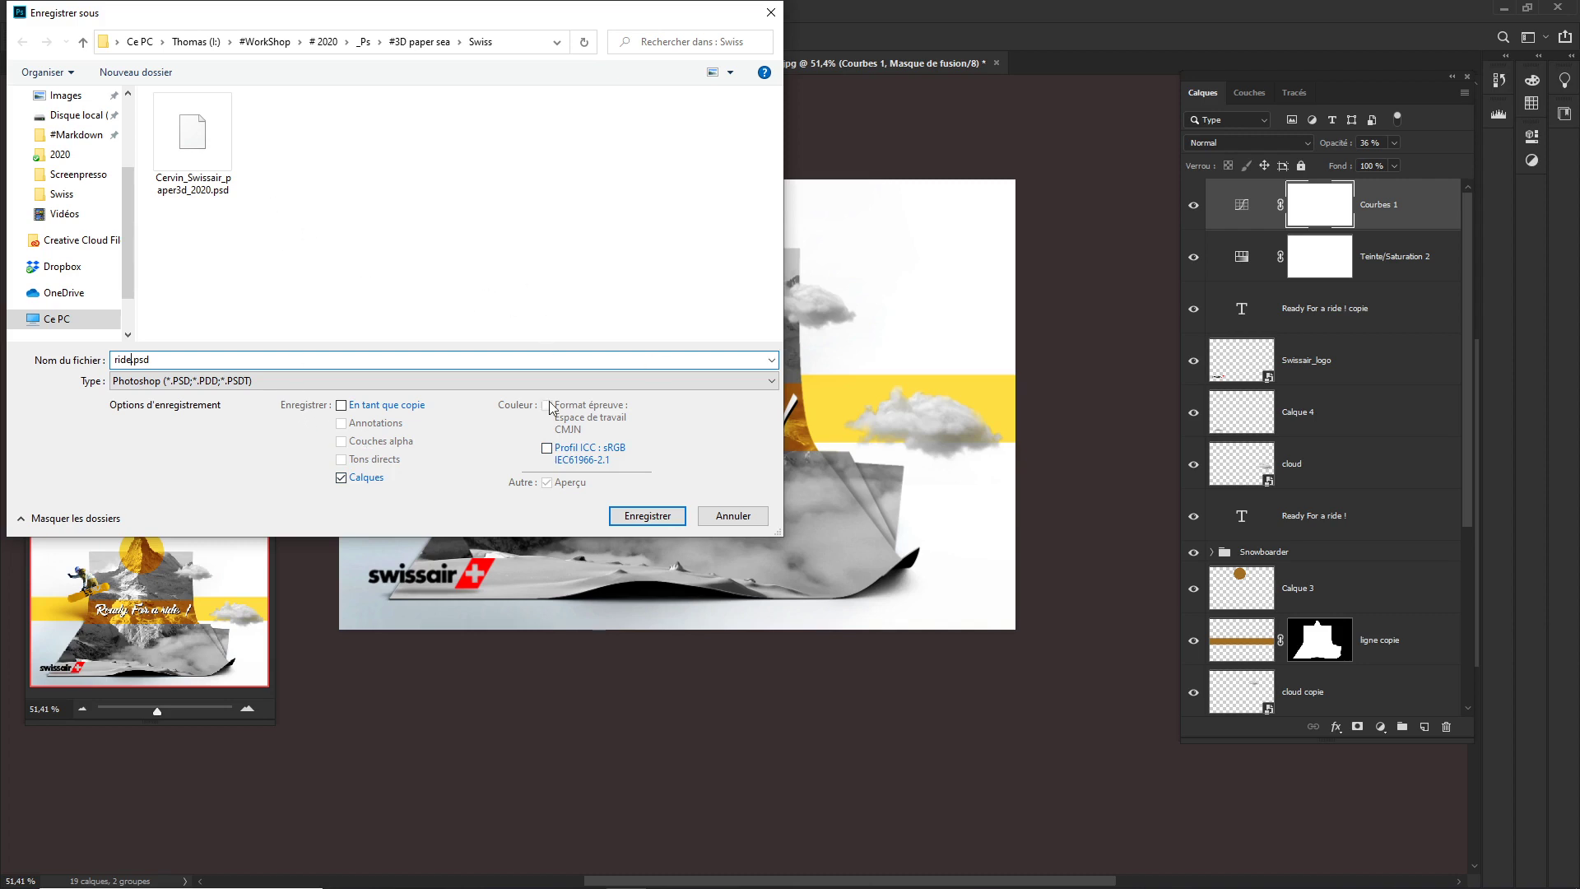
left_click(645, 514)
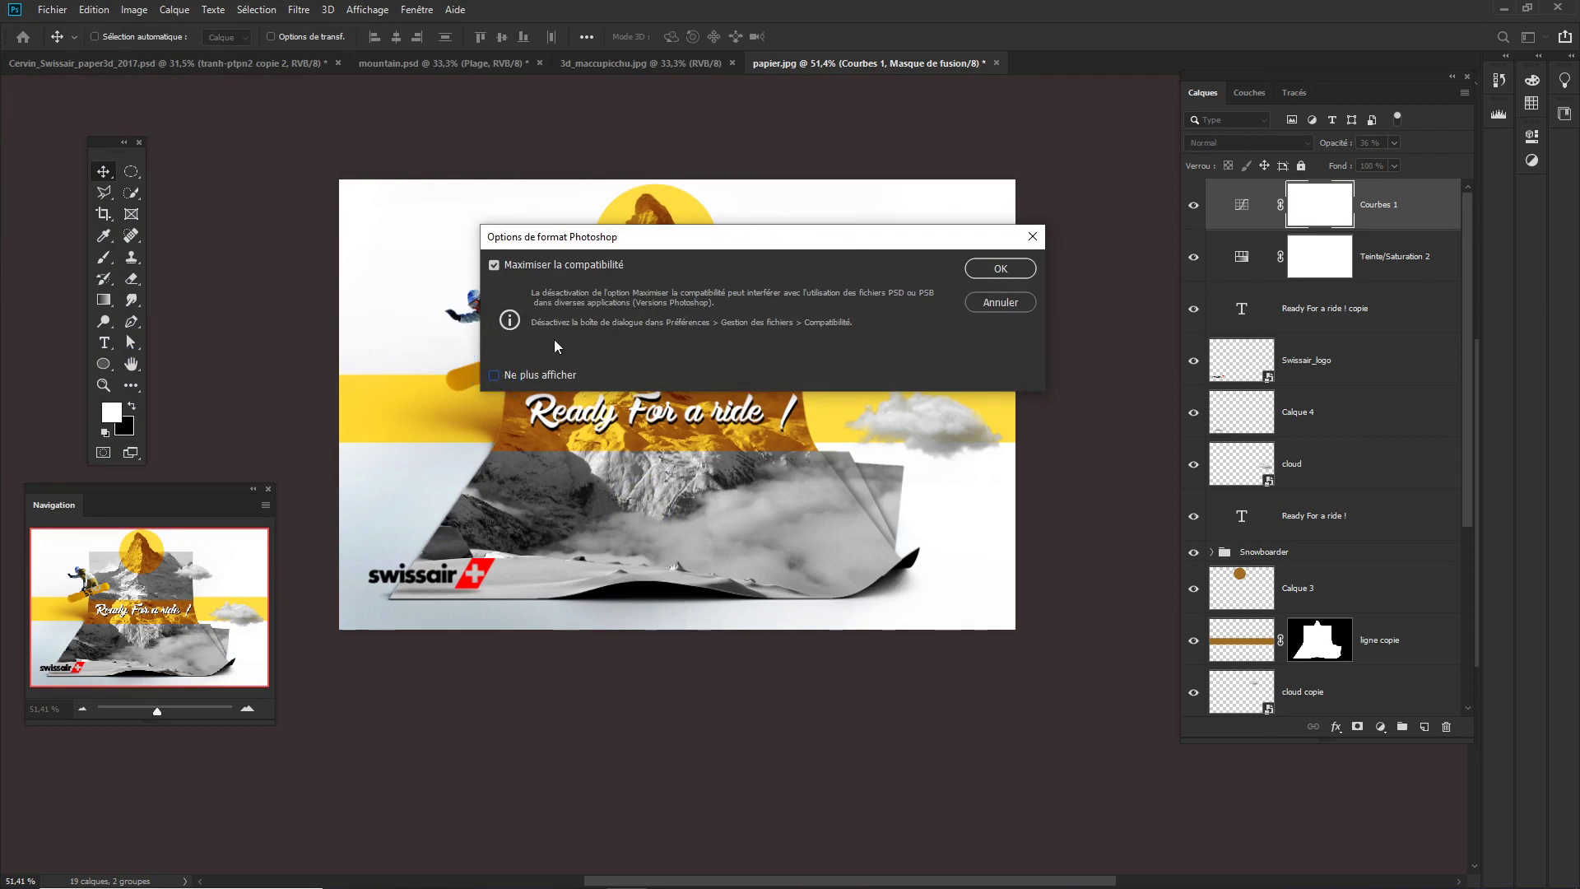
left_click(987, 268)
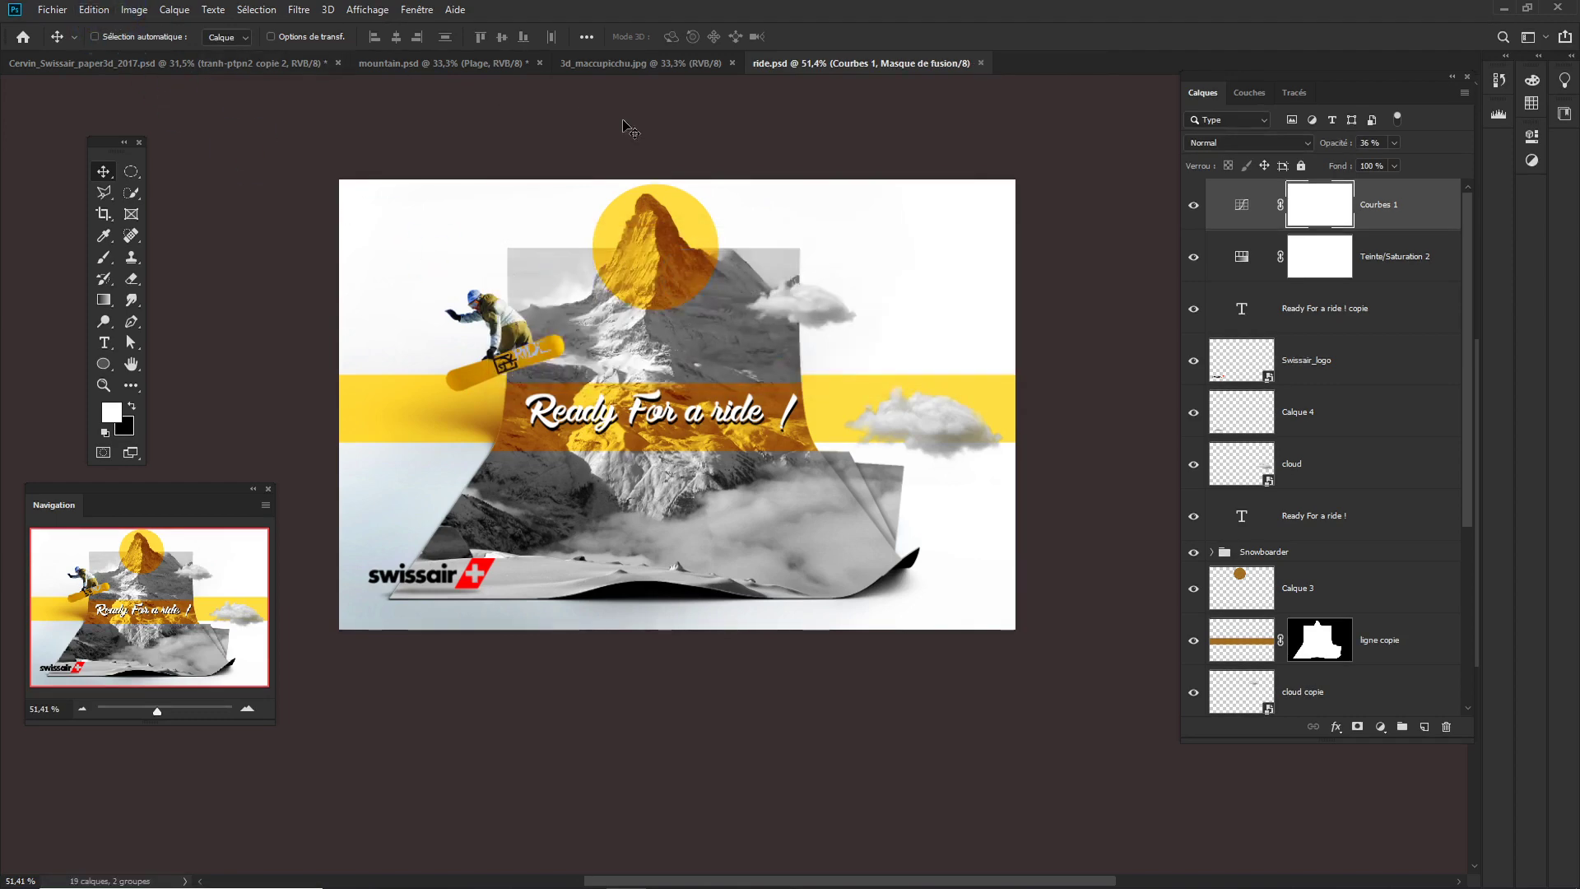
Start a legacy Save for Web export of the composition and set the optimized version's format to PNG-24
left_click(54, 12)
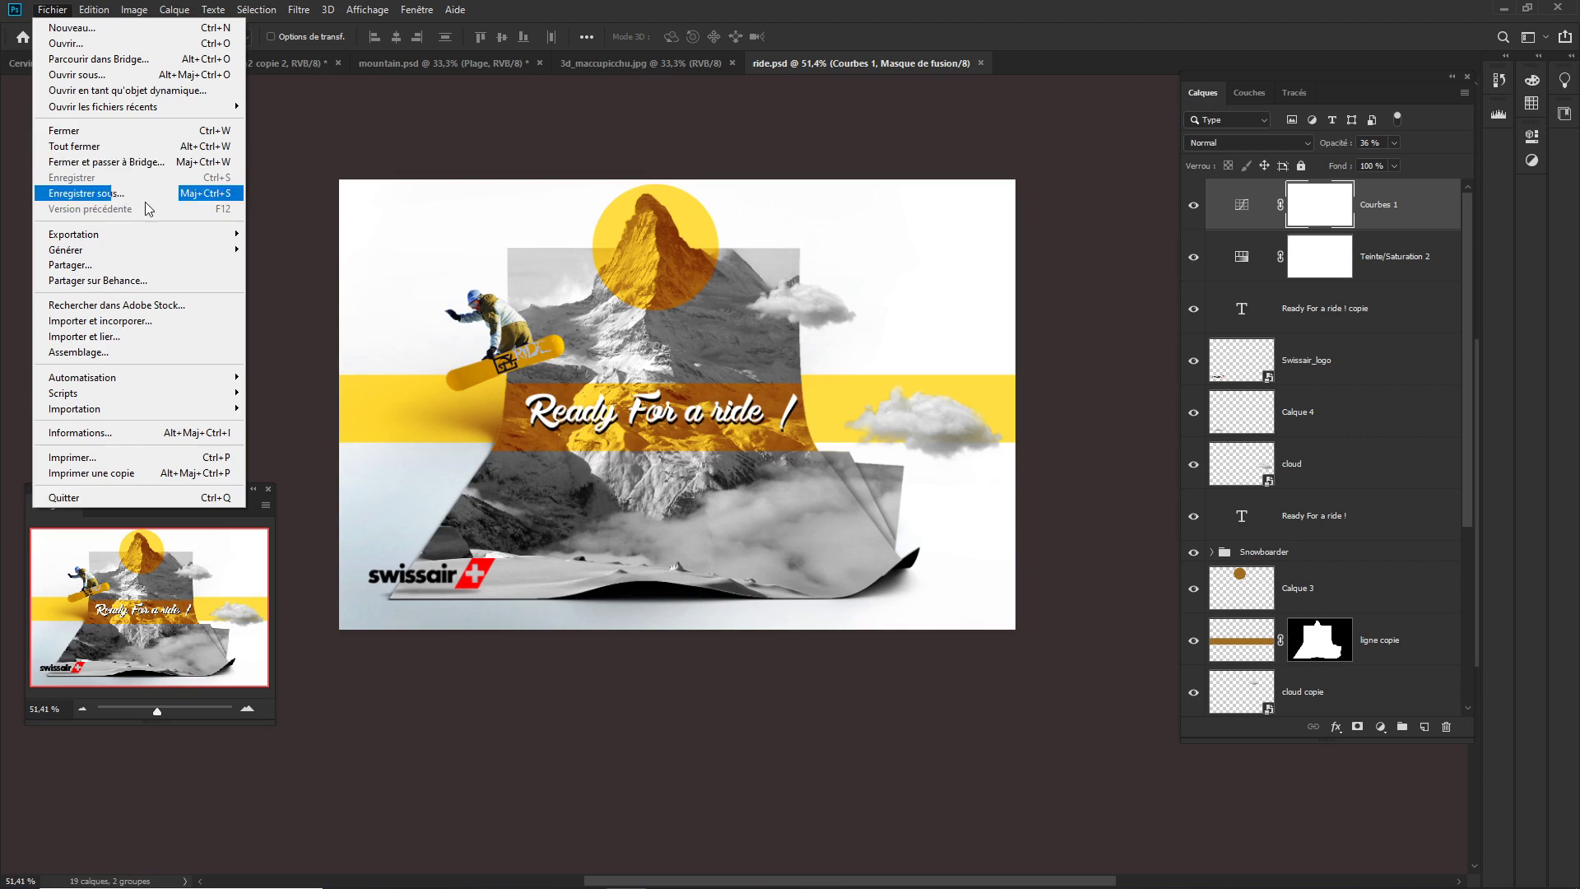
mouse_move(141, 232)
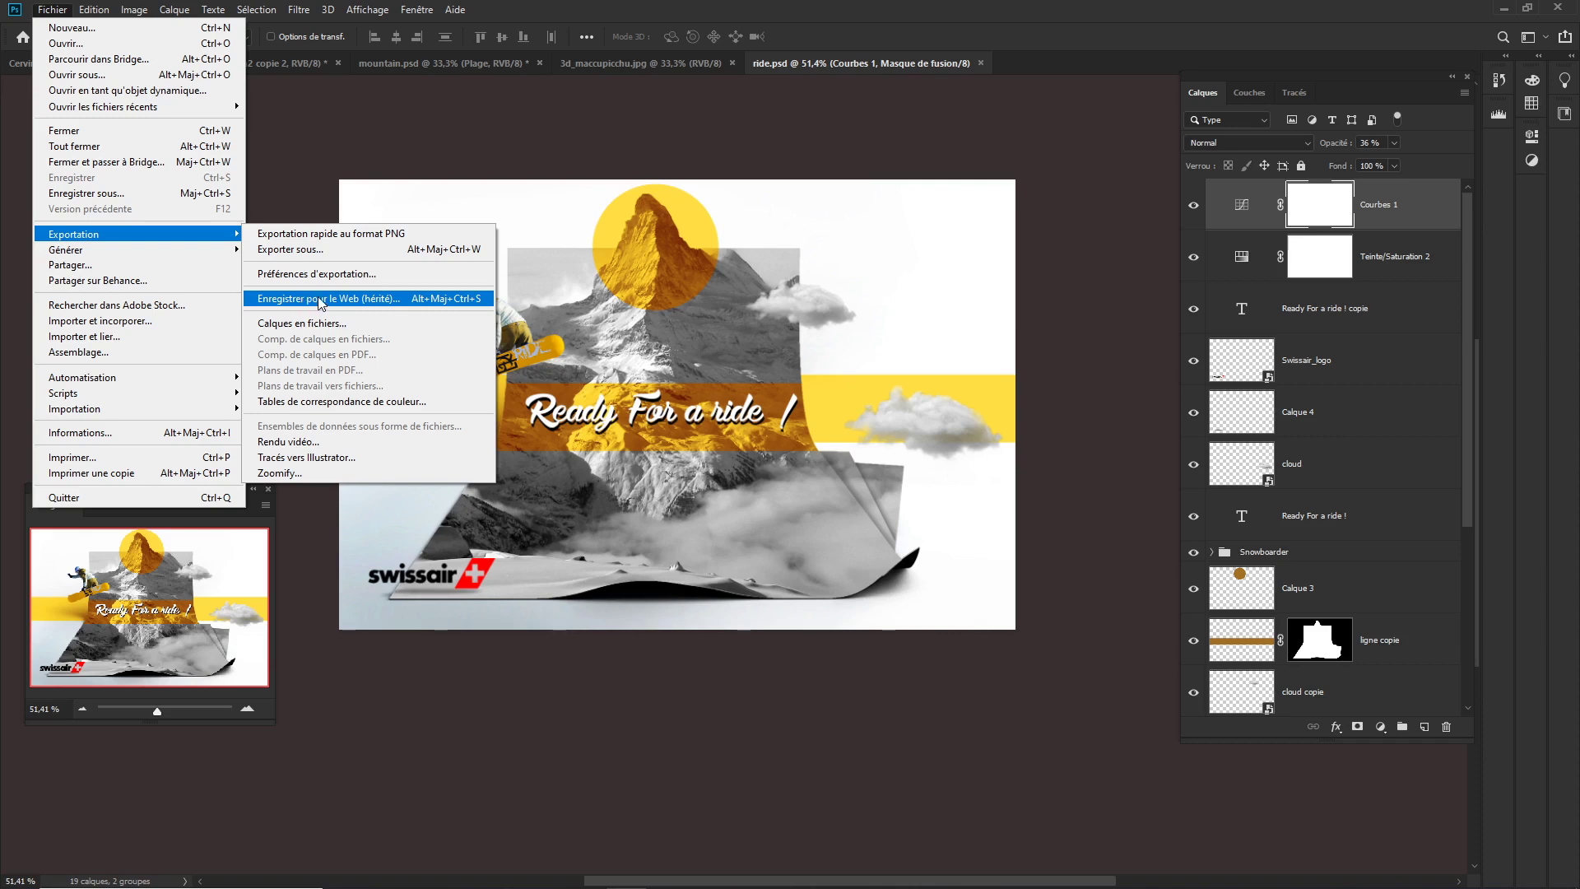
left_click(456, 301)
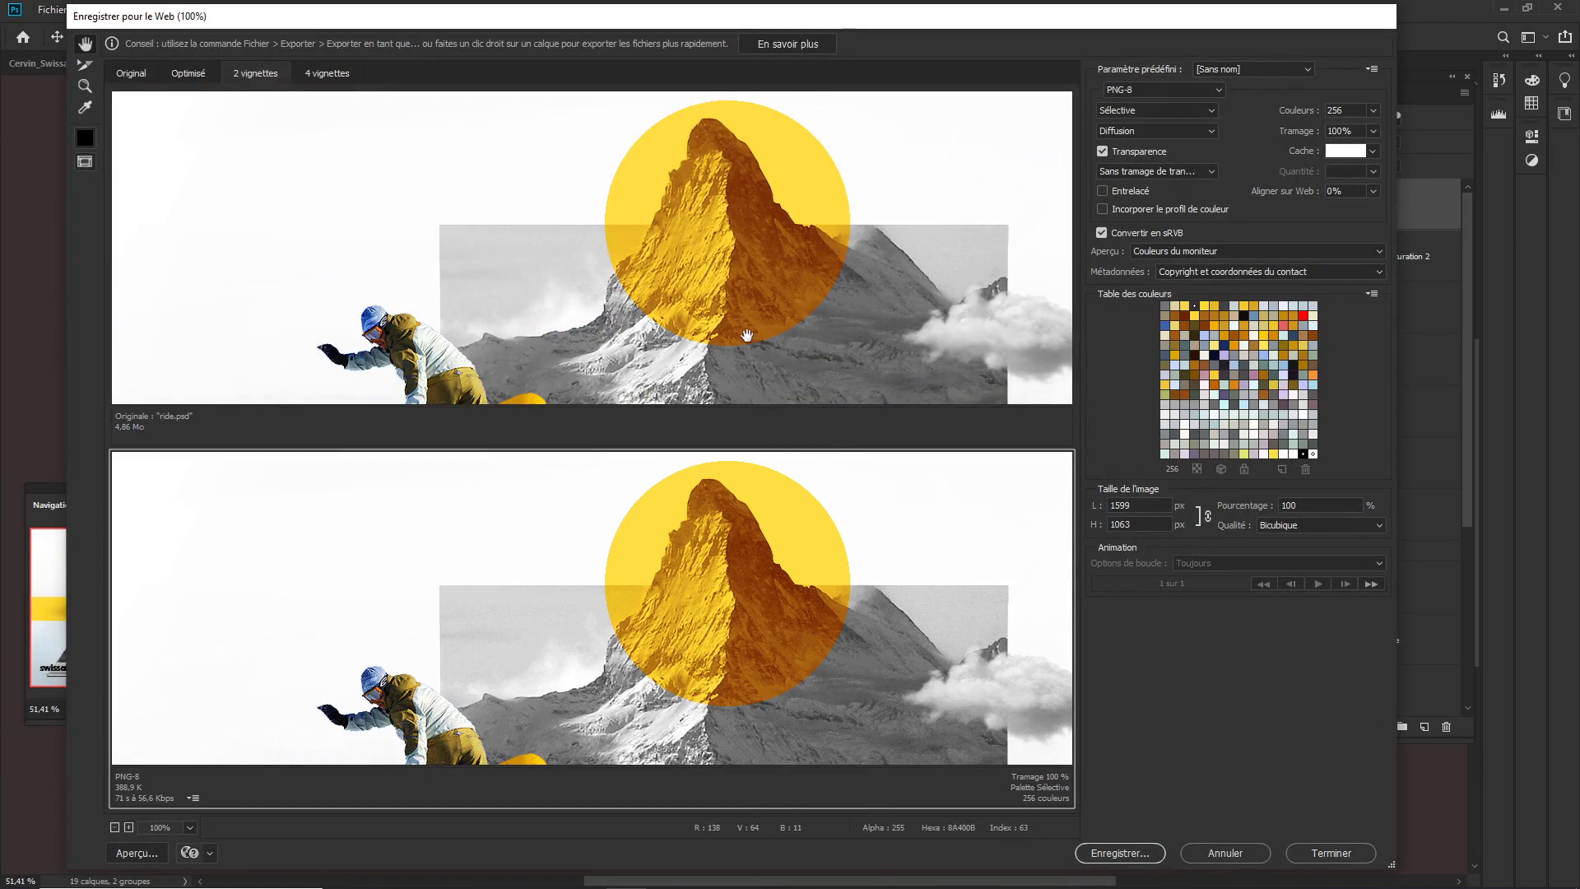
left_click_drag(716, 308, 571, 267)
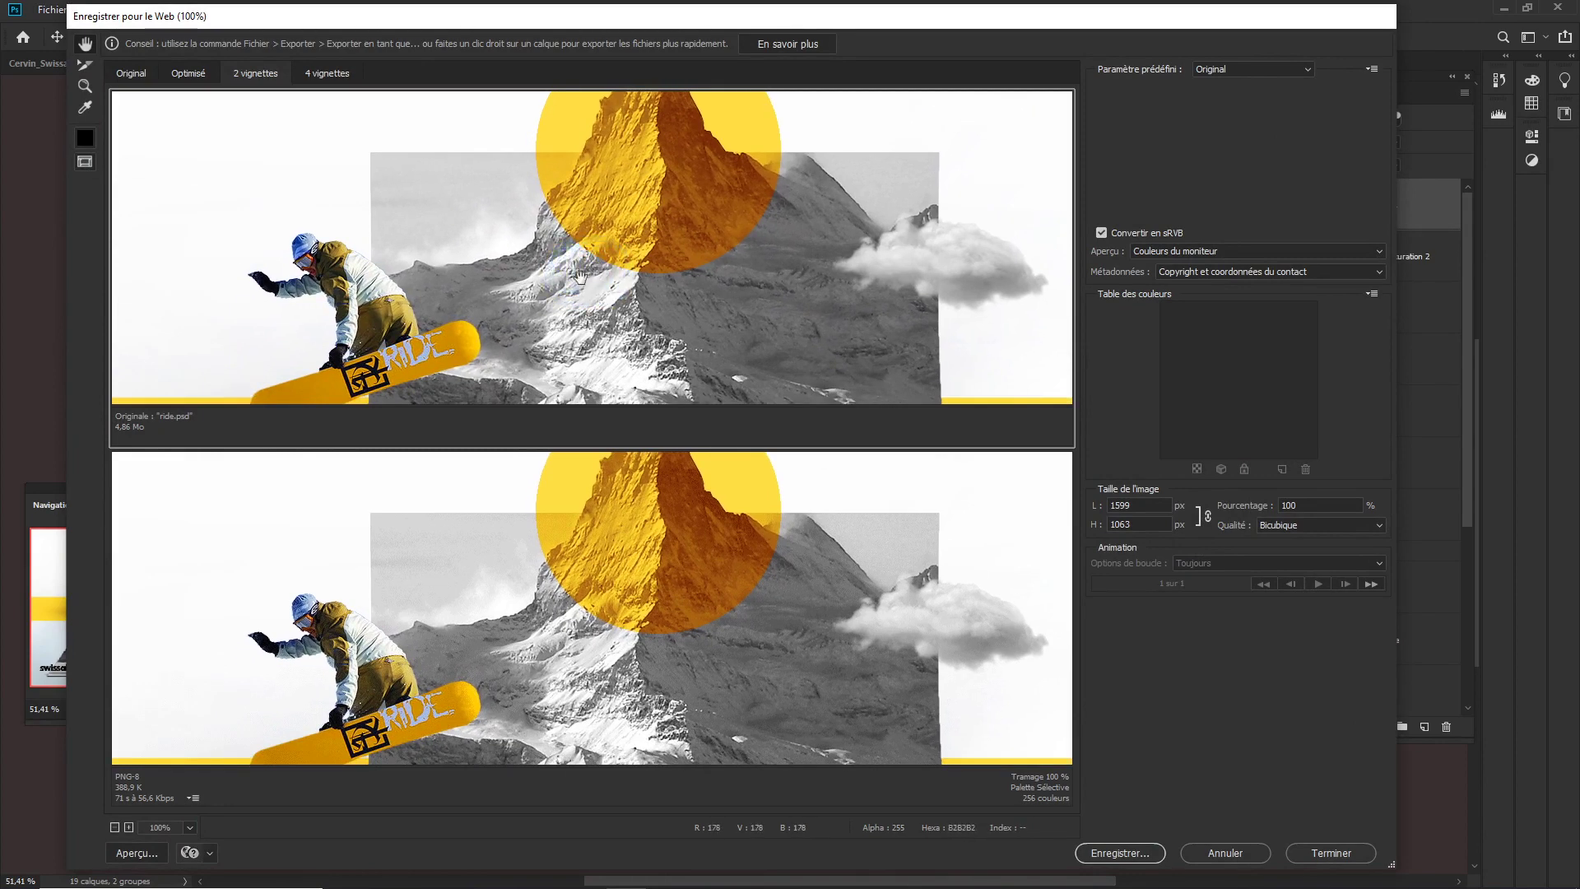
left_click(638, 596)
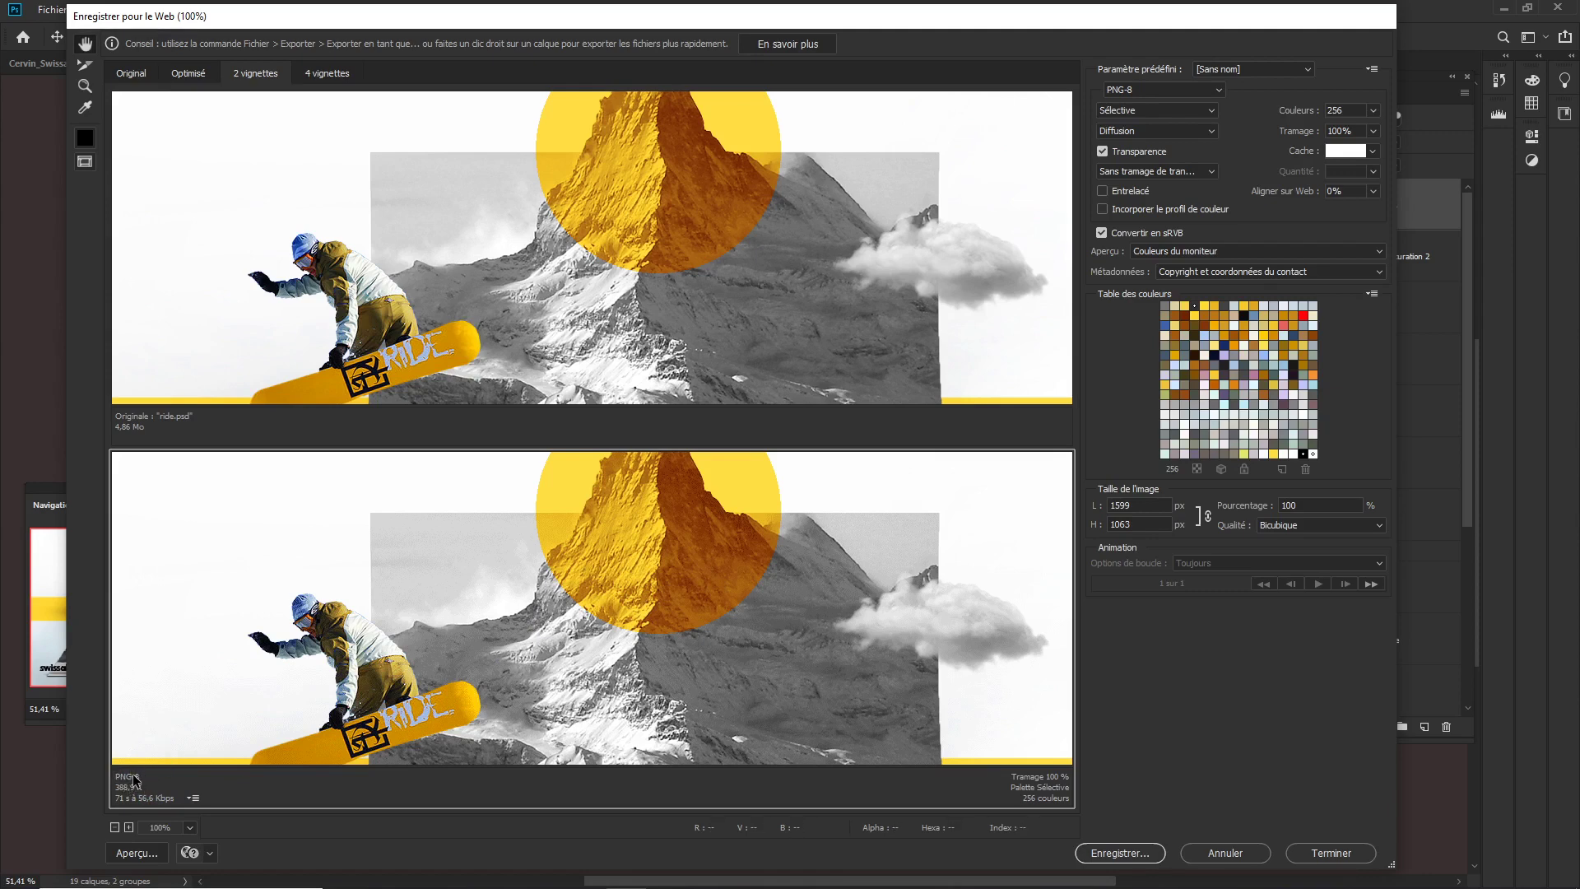
left_click(1156, 91)
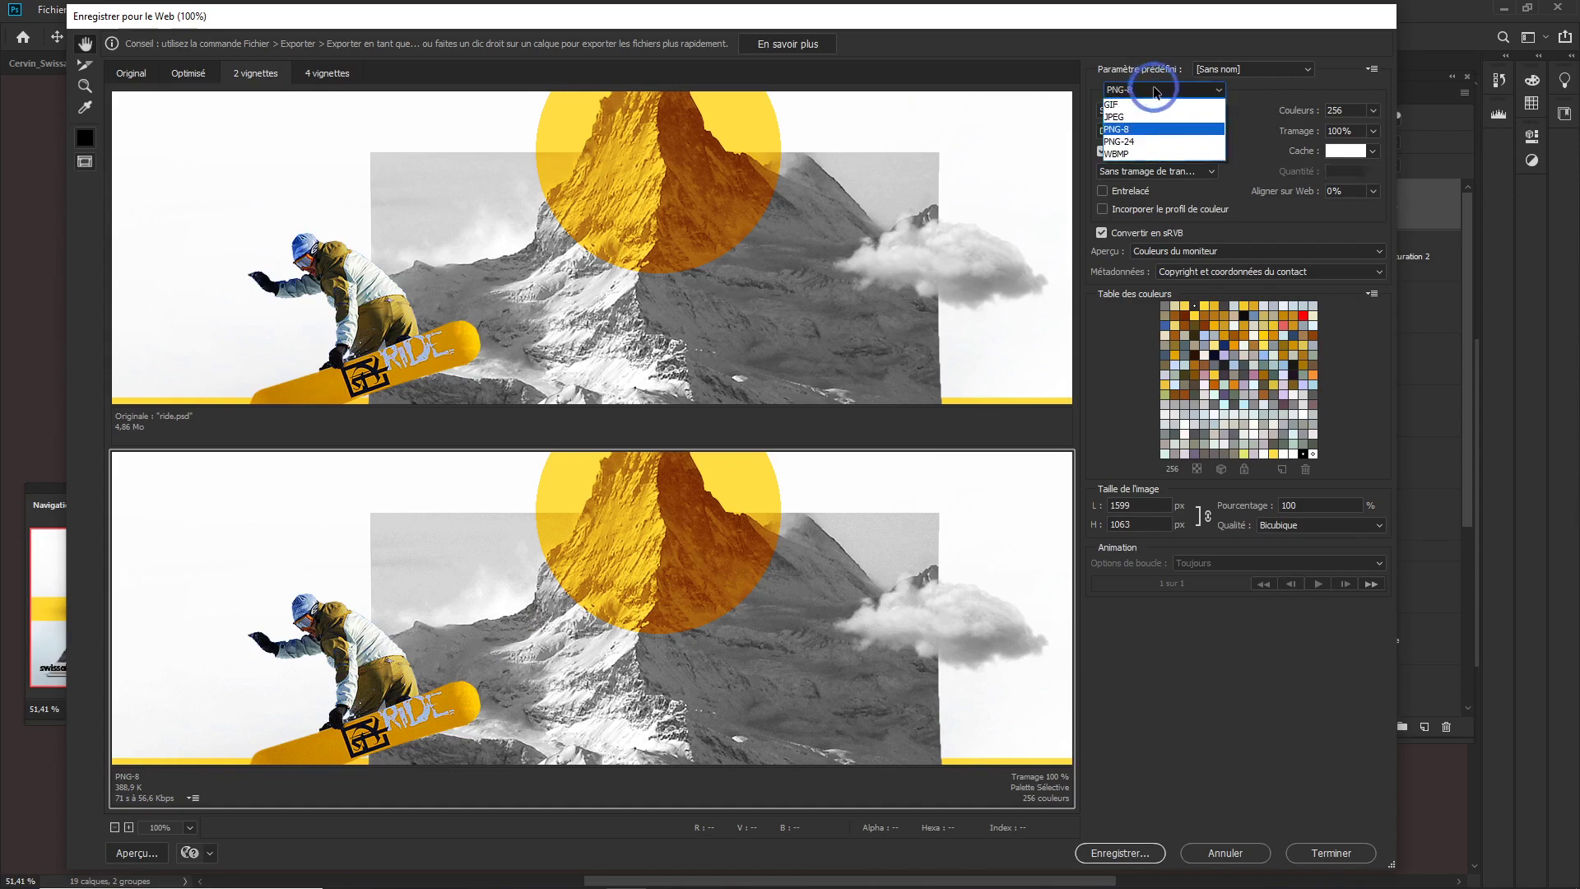
left_click(1128, 143)
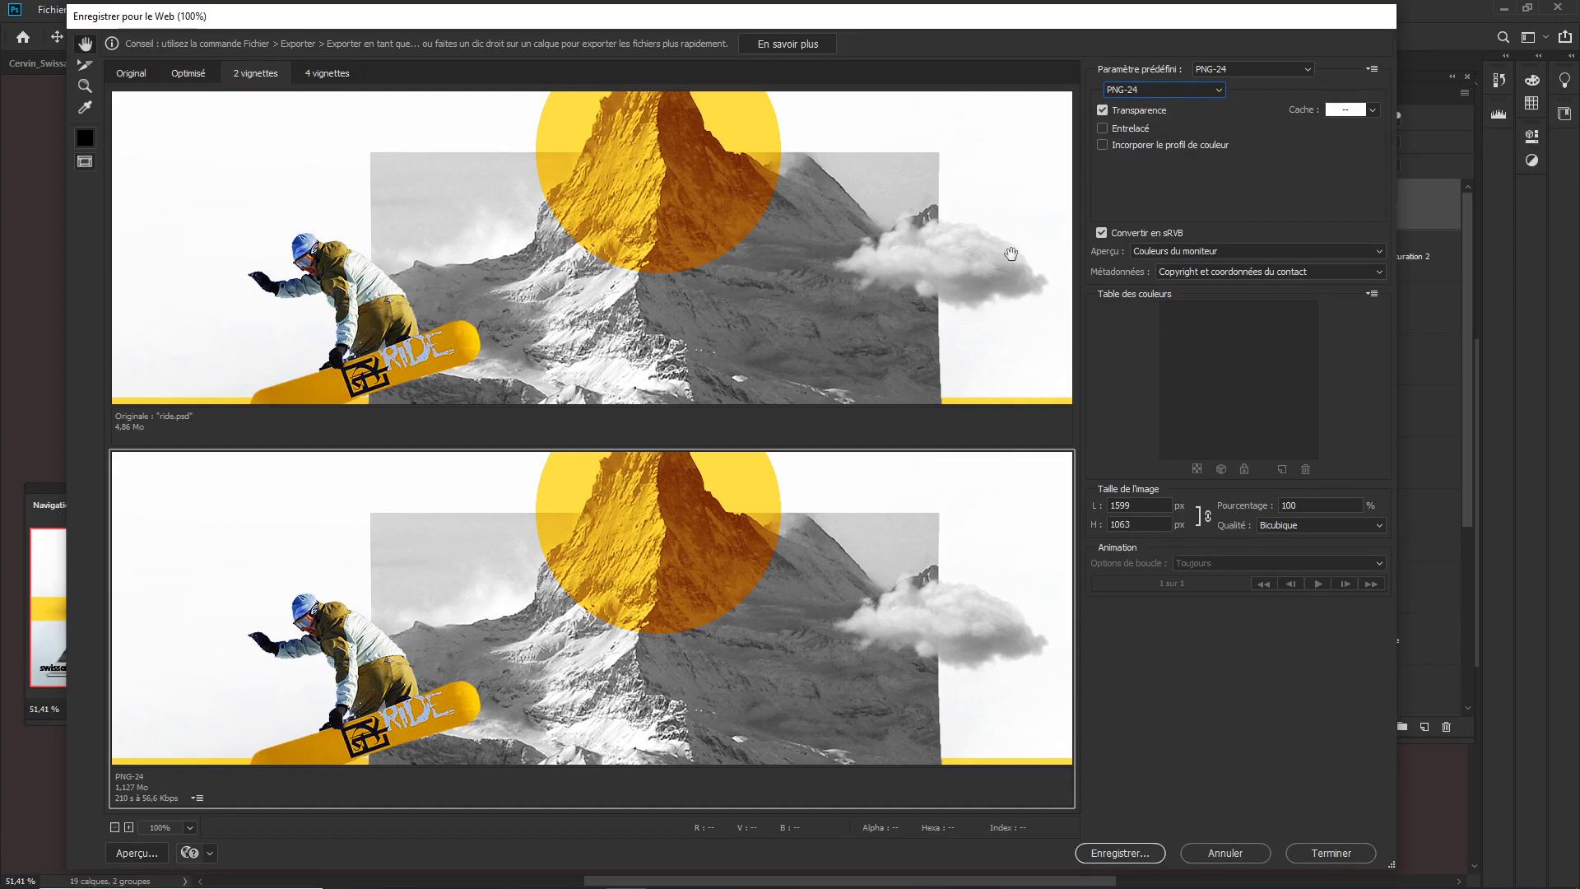
Try scaling the exported image to 80 percent, and set it back to 100 percent
scroll(758, 605, "down", 5)
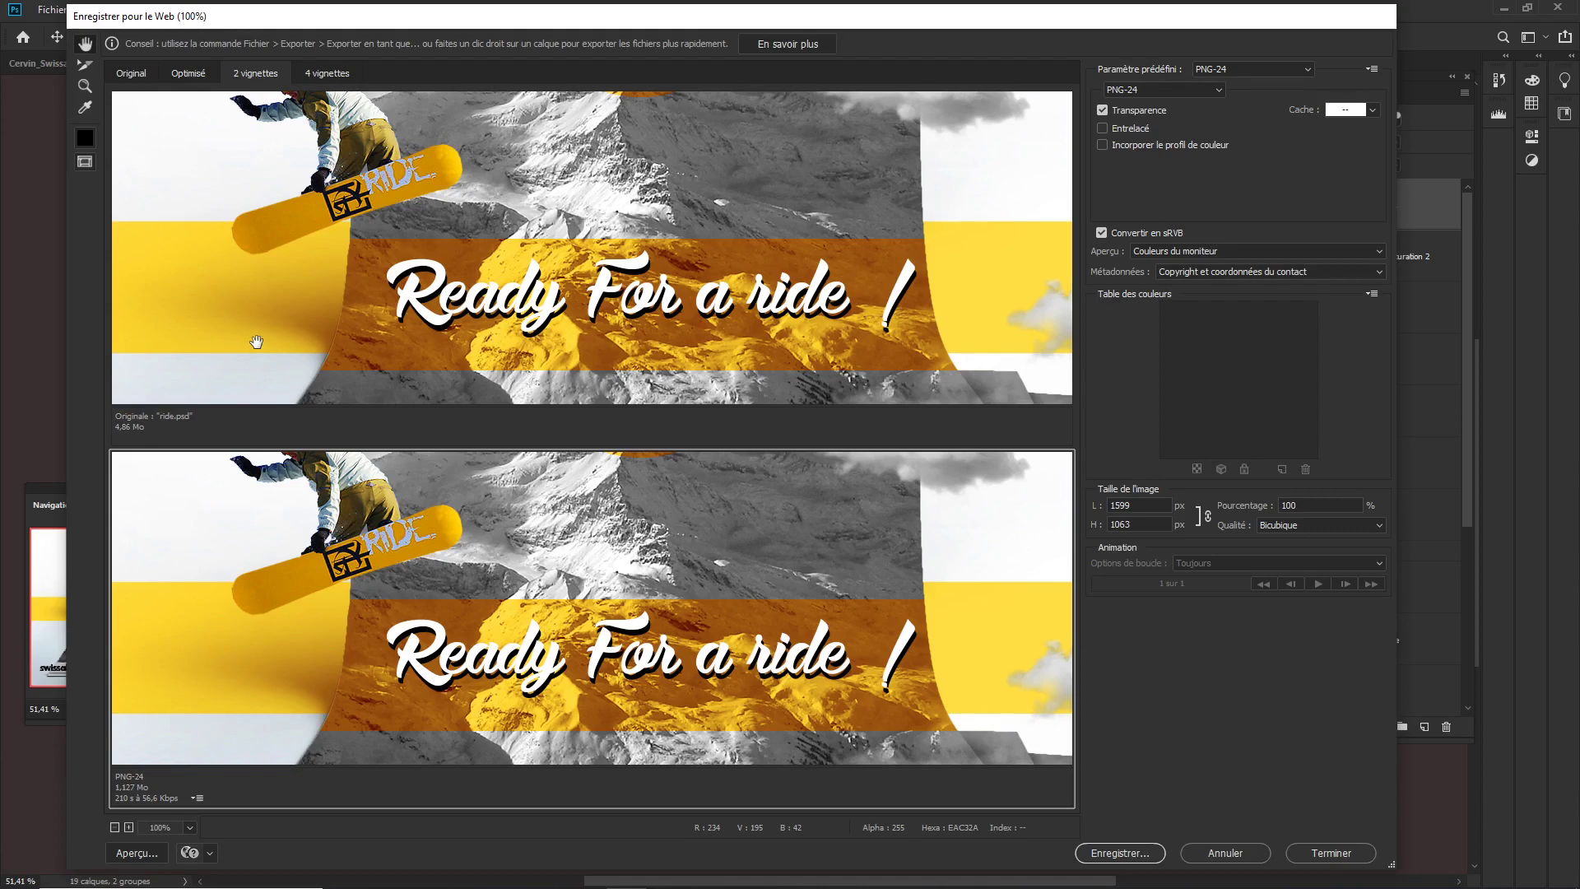
left_click_drag(576, 507, 579, 529)
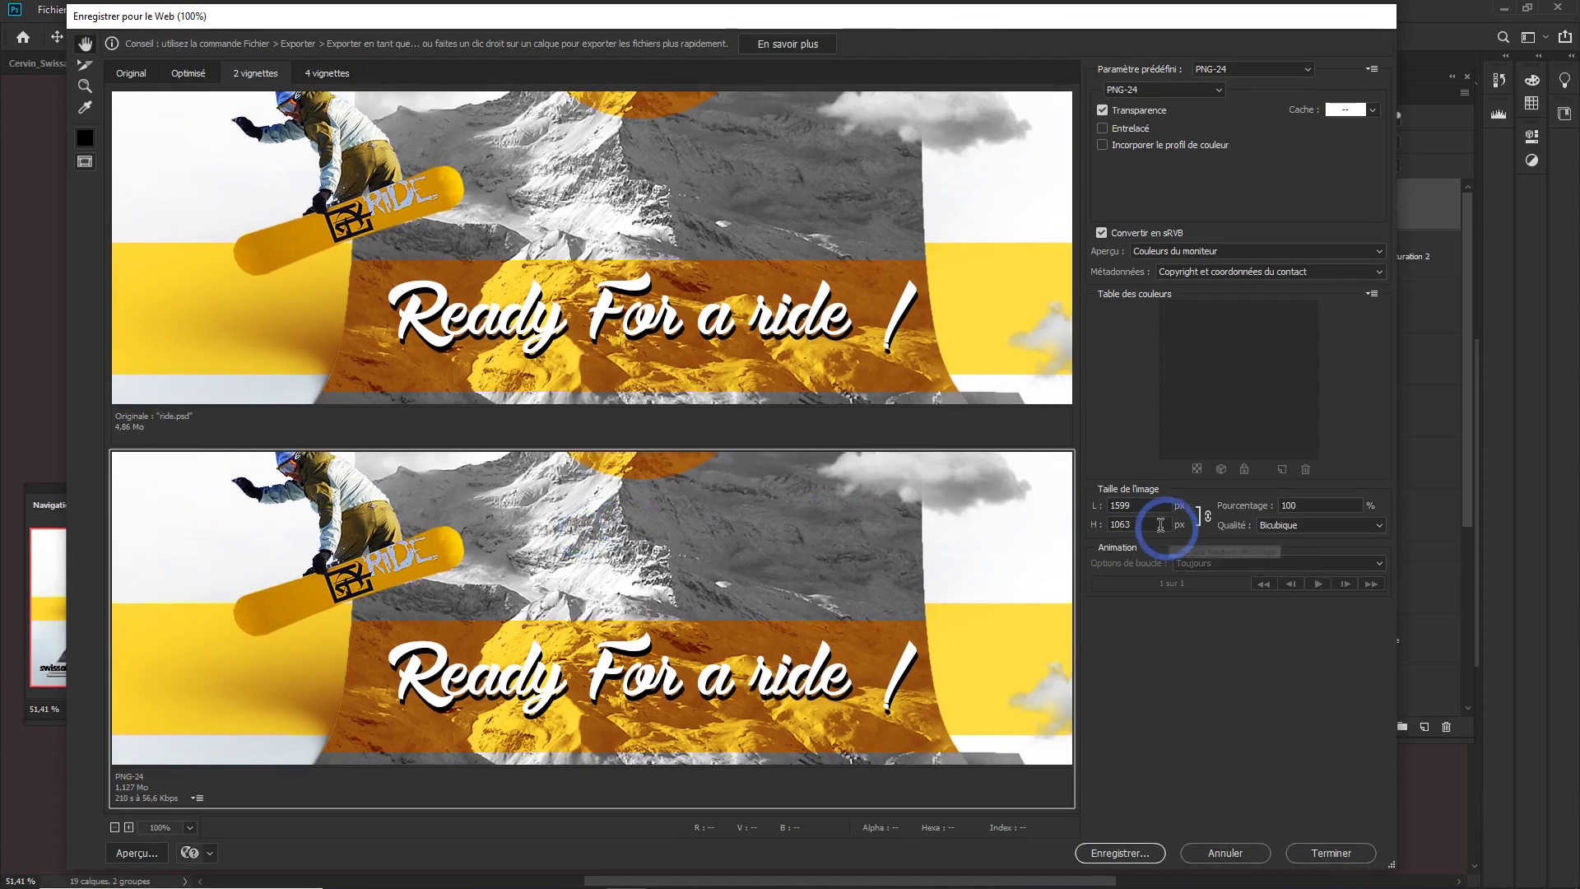
double_click(1293, 505)
type("80")
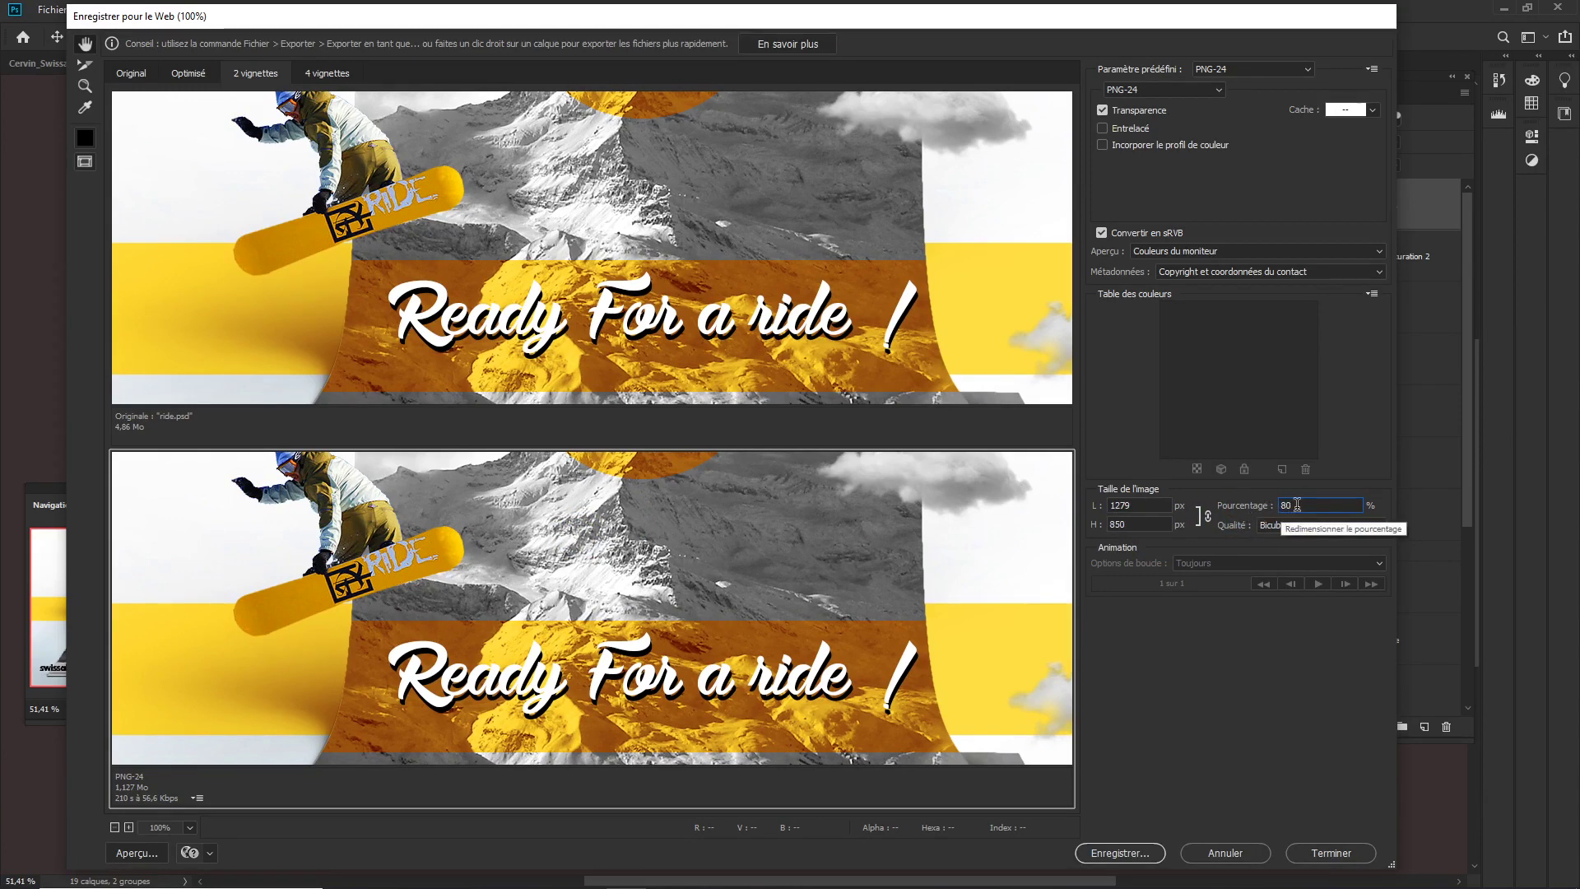
left_click_drag(1287, 505, 1341, 505)
type("100")
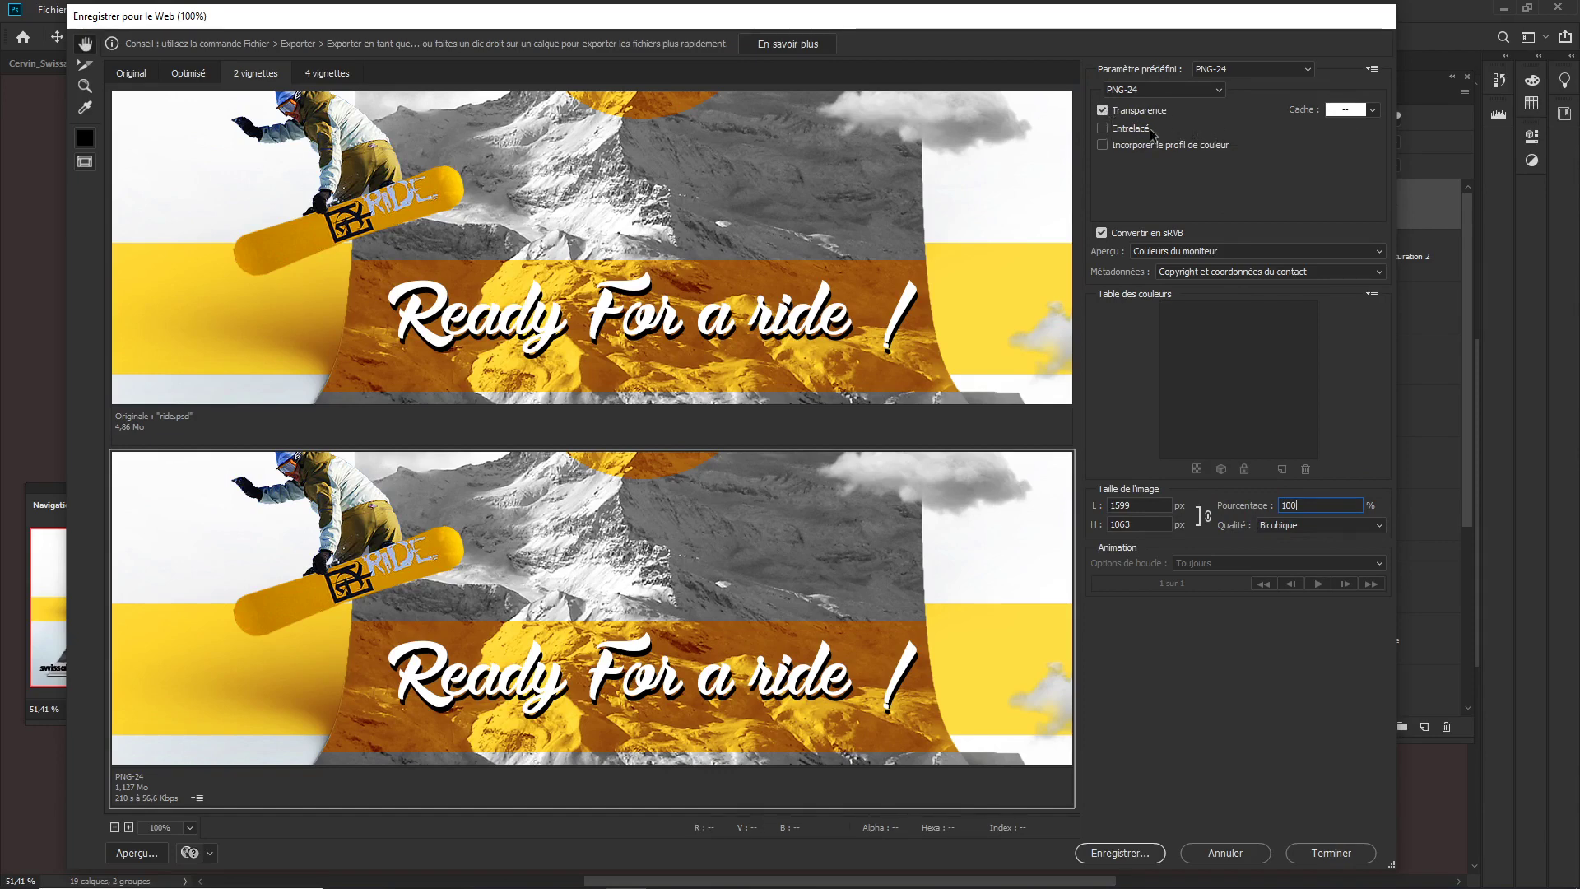
Enable interlacing for the PNG-24 export and choose copyright and contact information as its metadata
left_click(1104, 132)
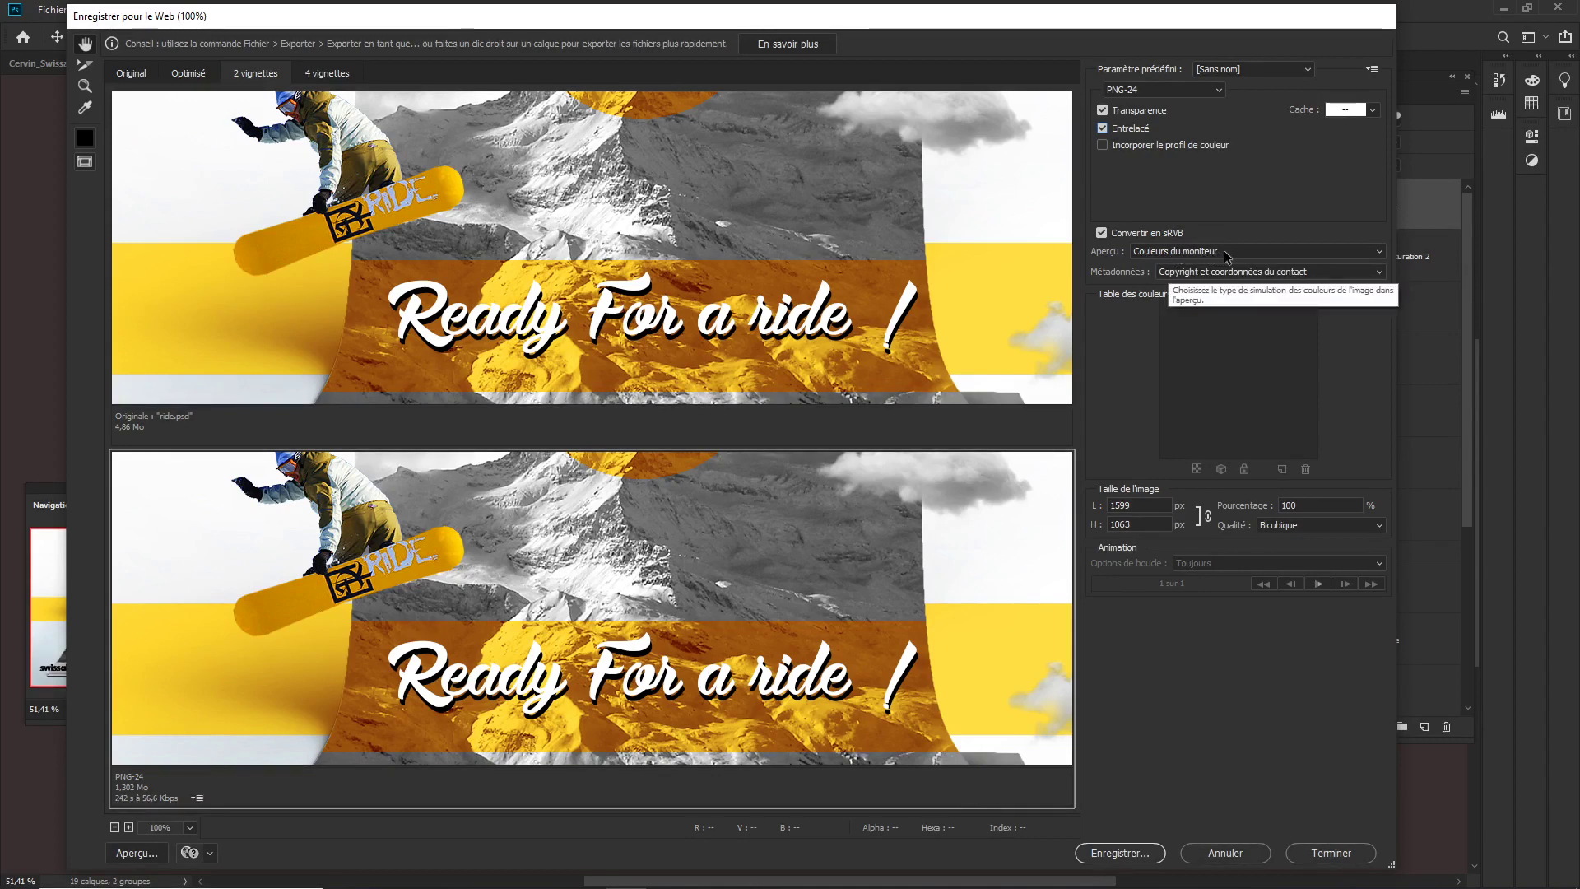
left_click(1240, 273)
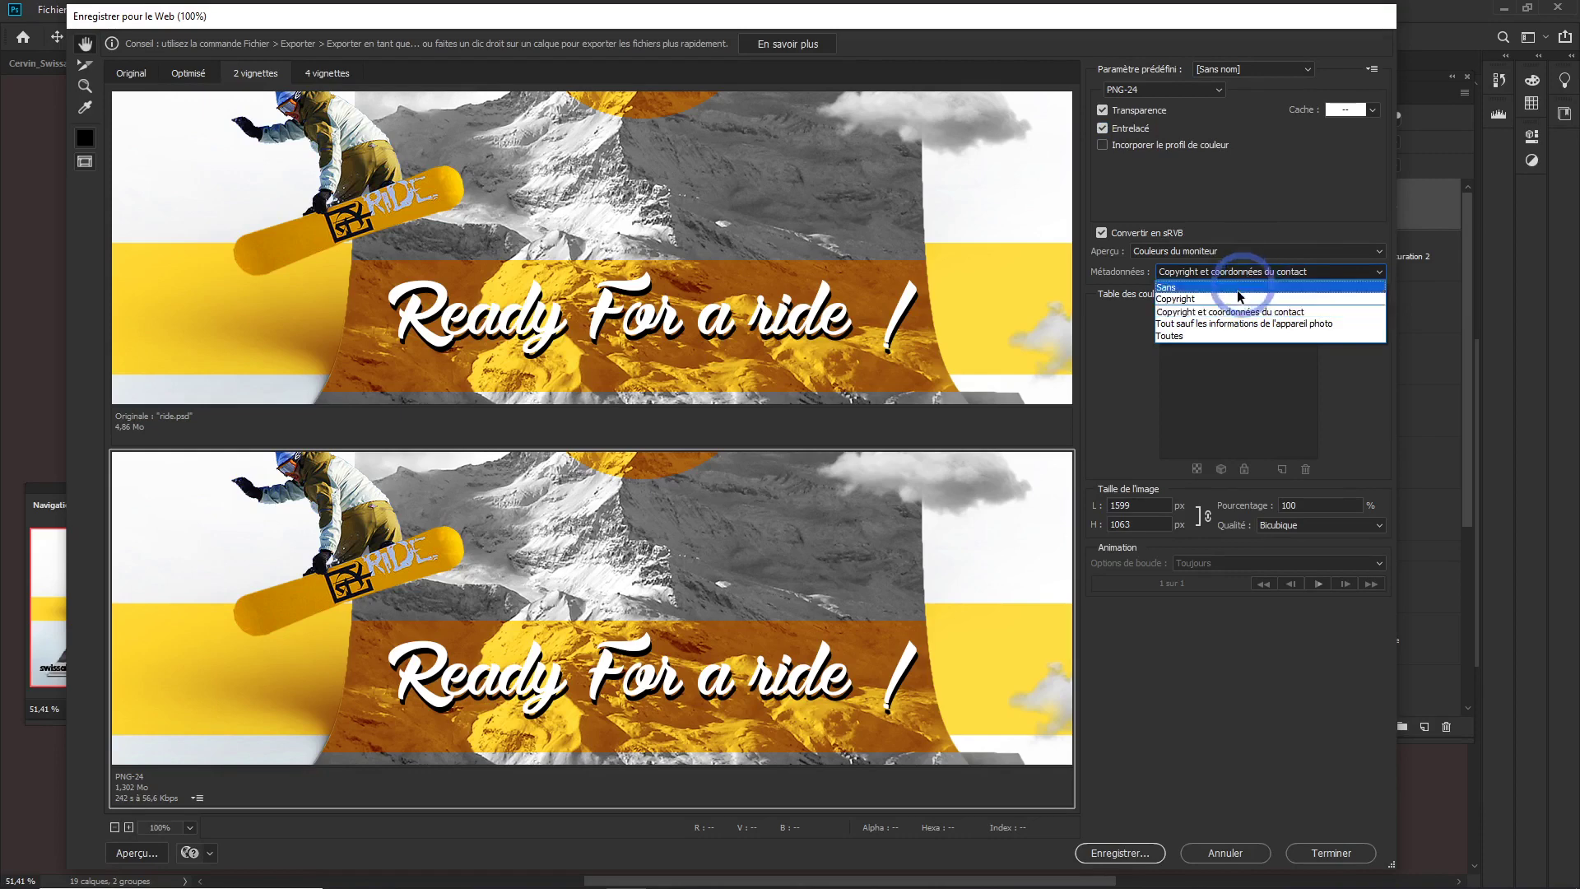
left_click(1225, 313)
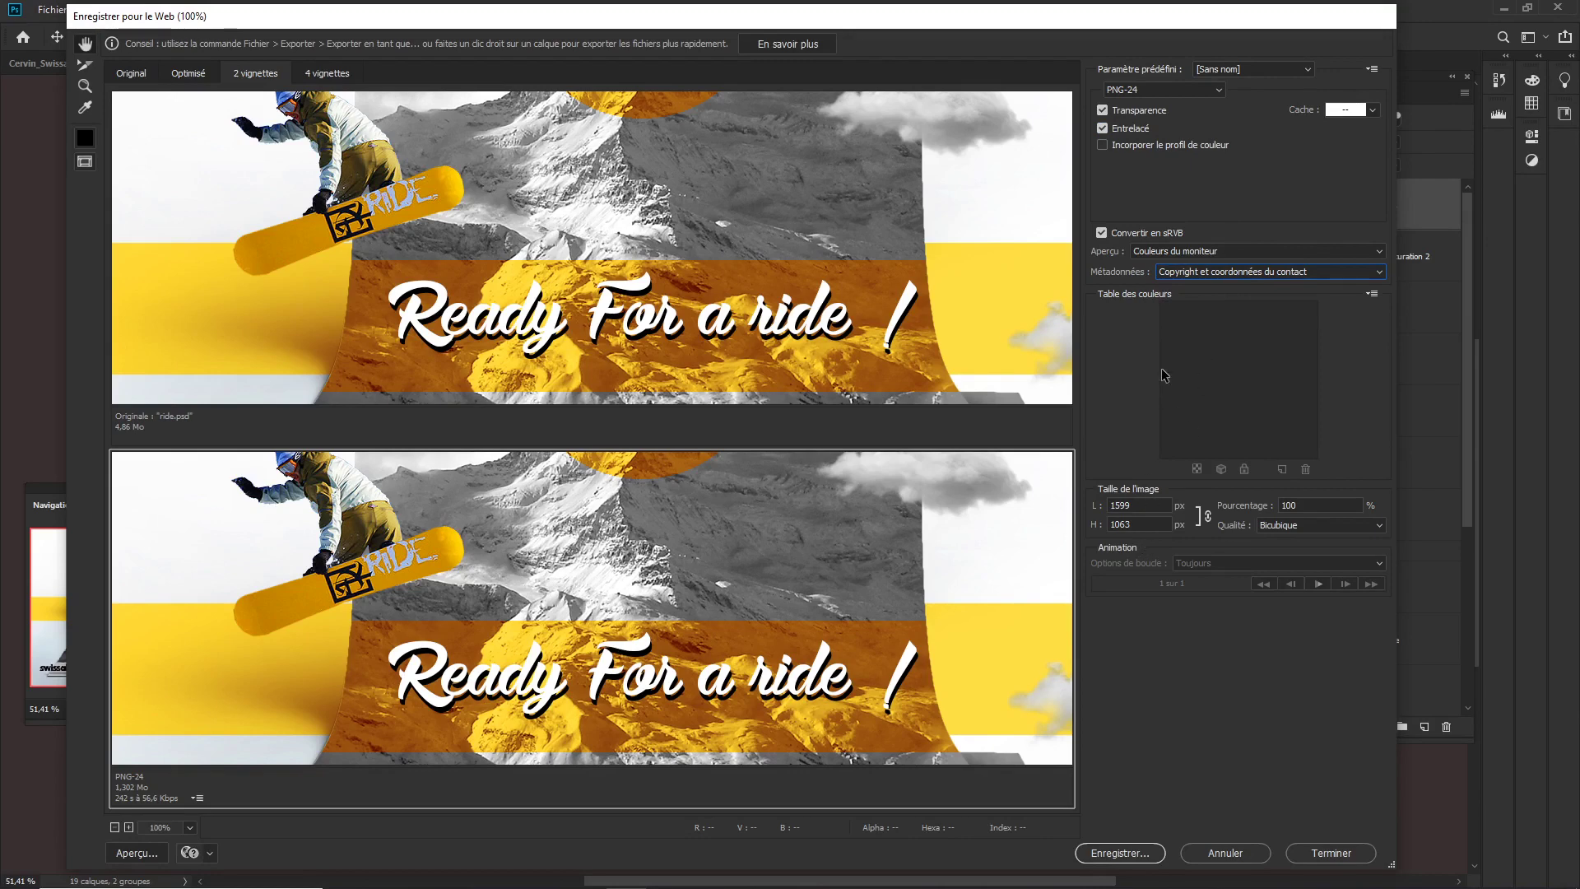
left_click(1121, 344)
left_click(1496, 393)
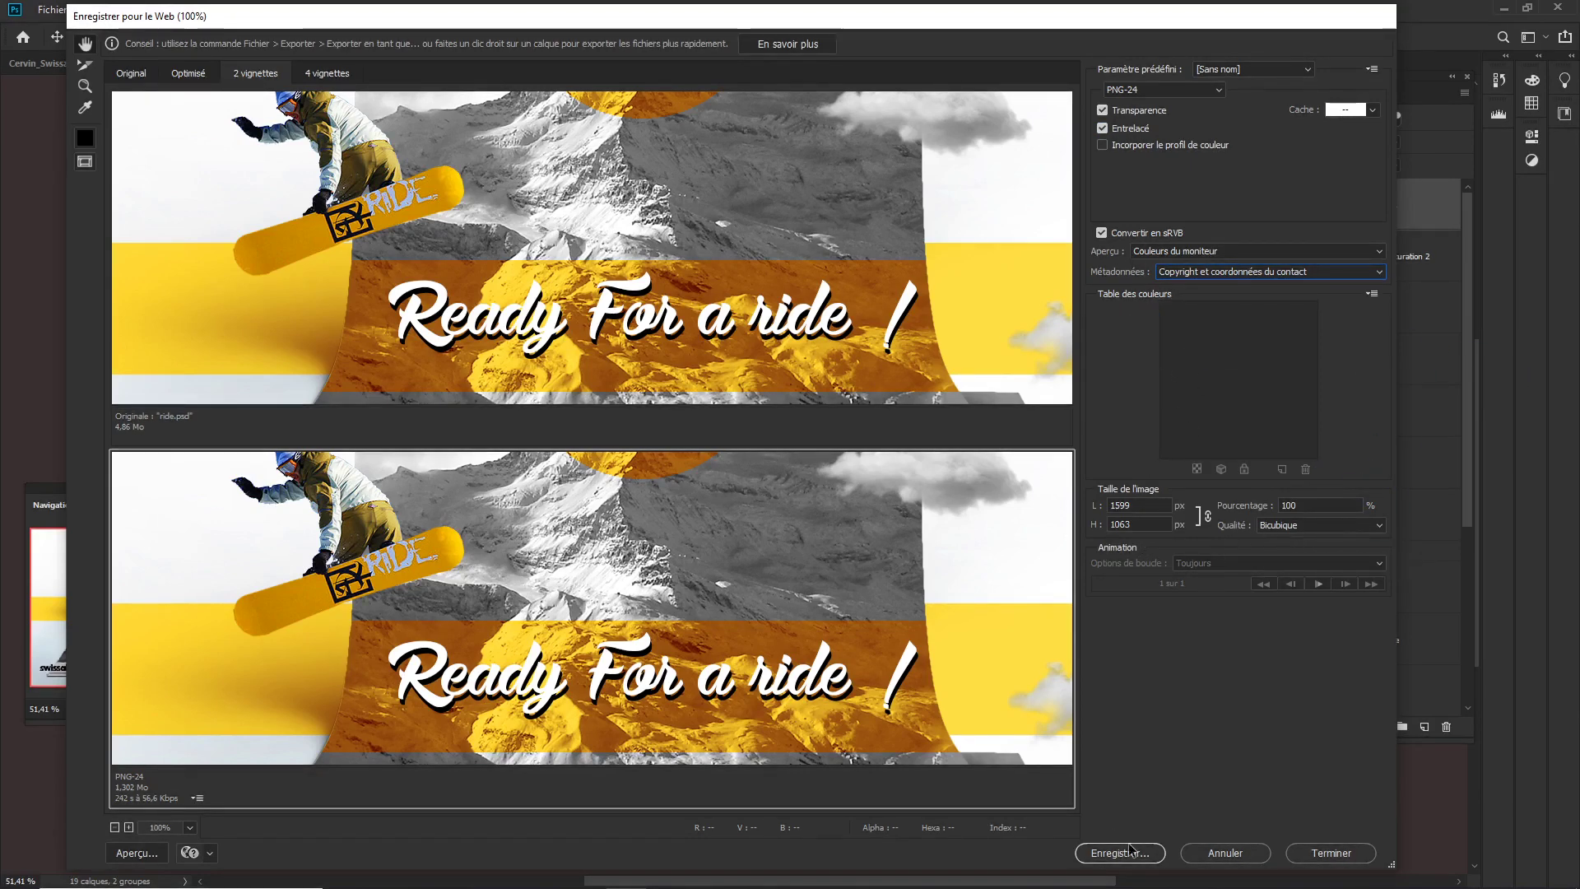
Save the optimized copy as ride_export_BD.png in the Swiss folder
left_click(1121, 852)
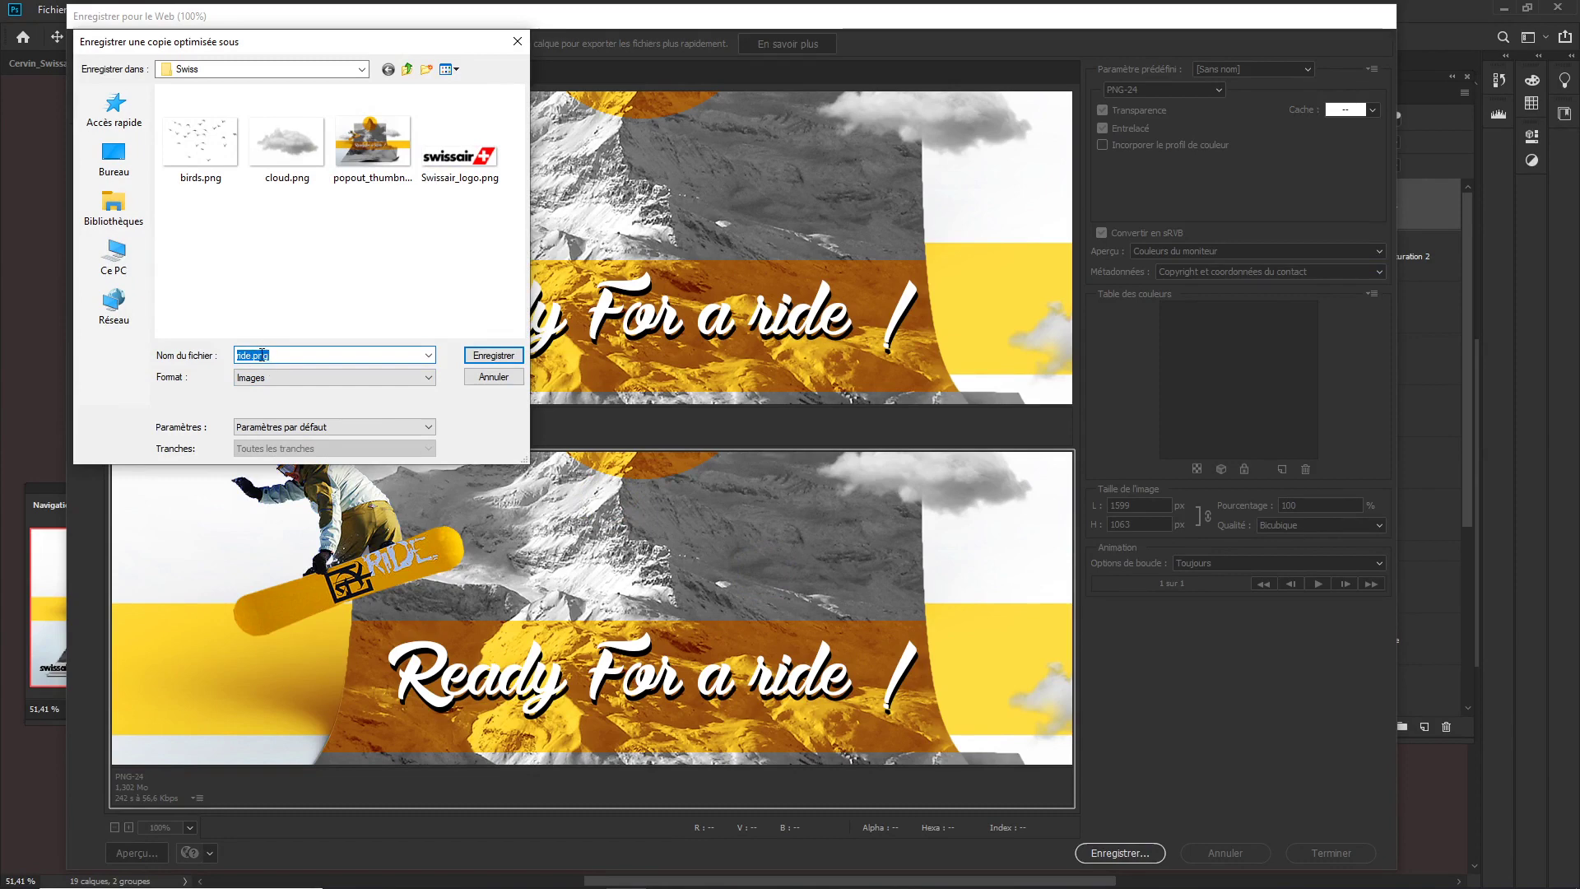
left_click(251, 354)
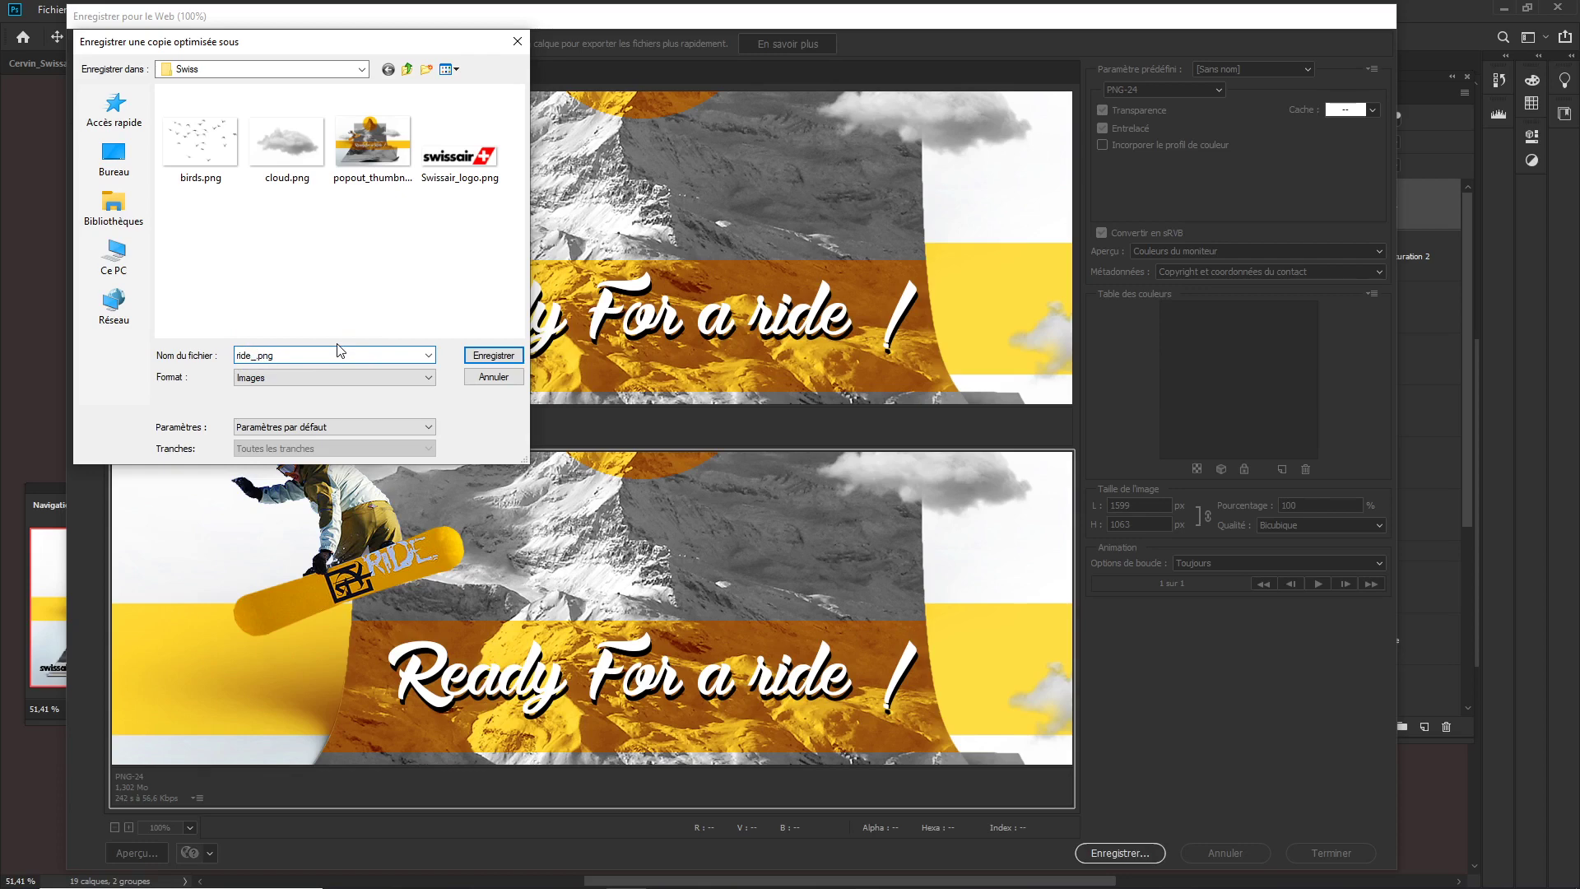
type("_export_BD")
left_click(482, 358)
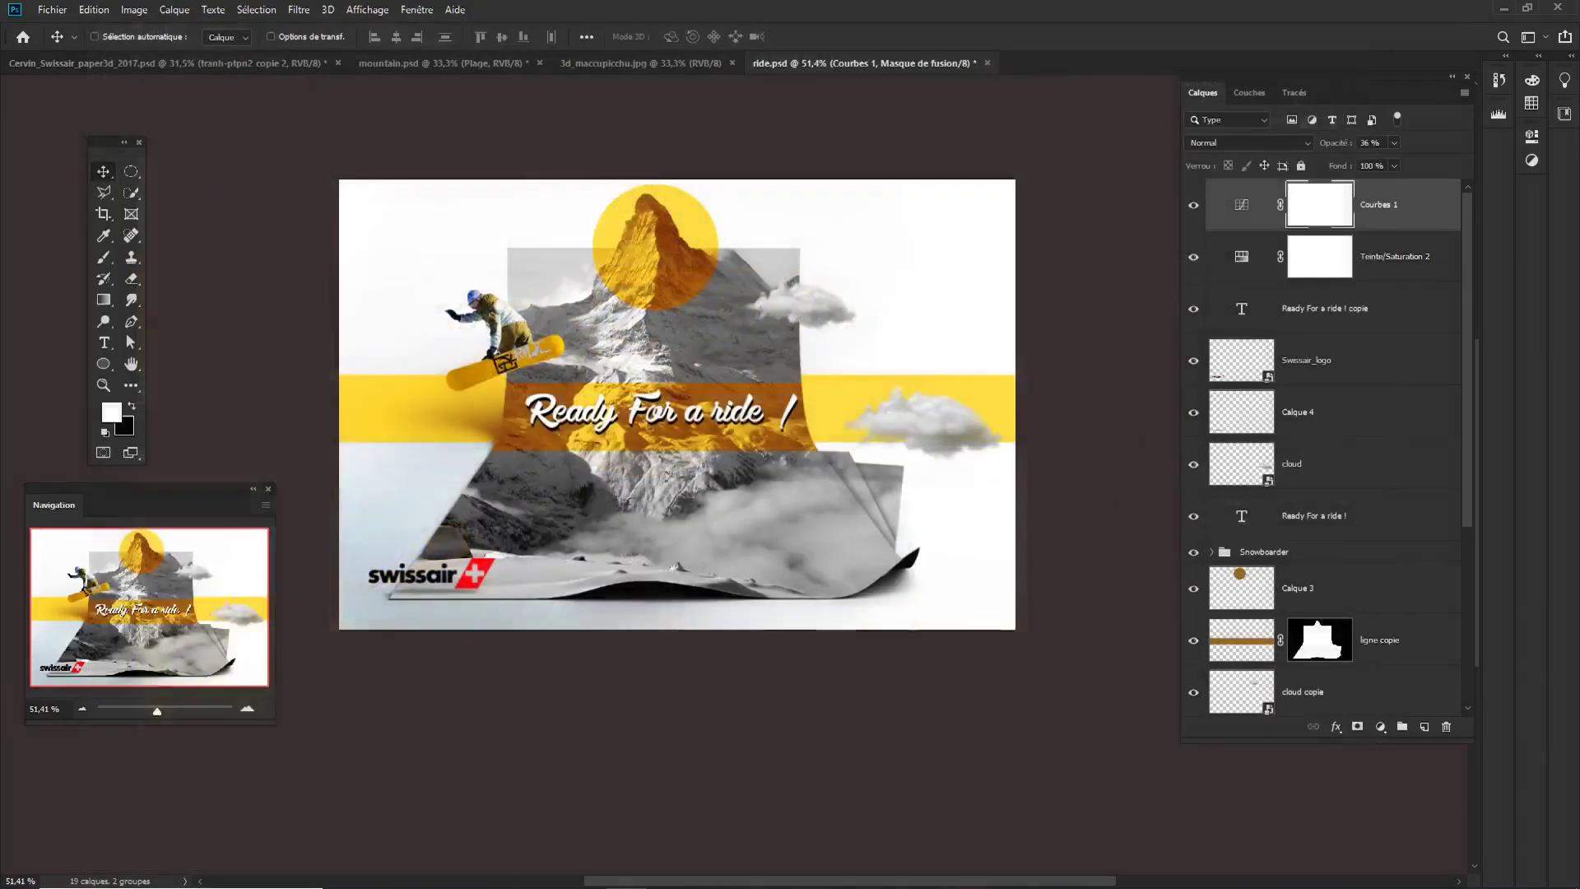
Switch to the Swiss folder in File Explorer and open the exported ride_export_BD.png in Photoshop
key("alt+Tab")
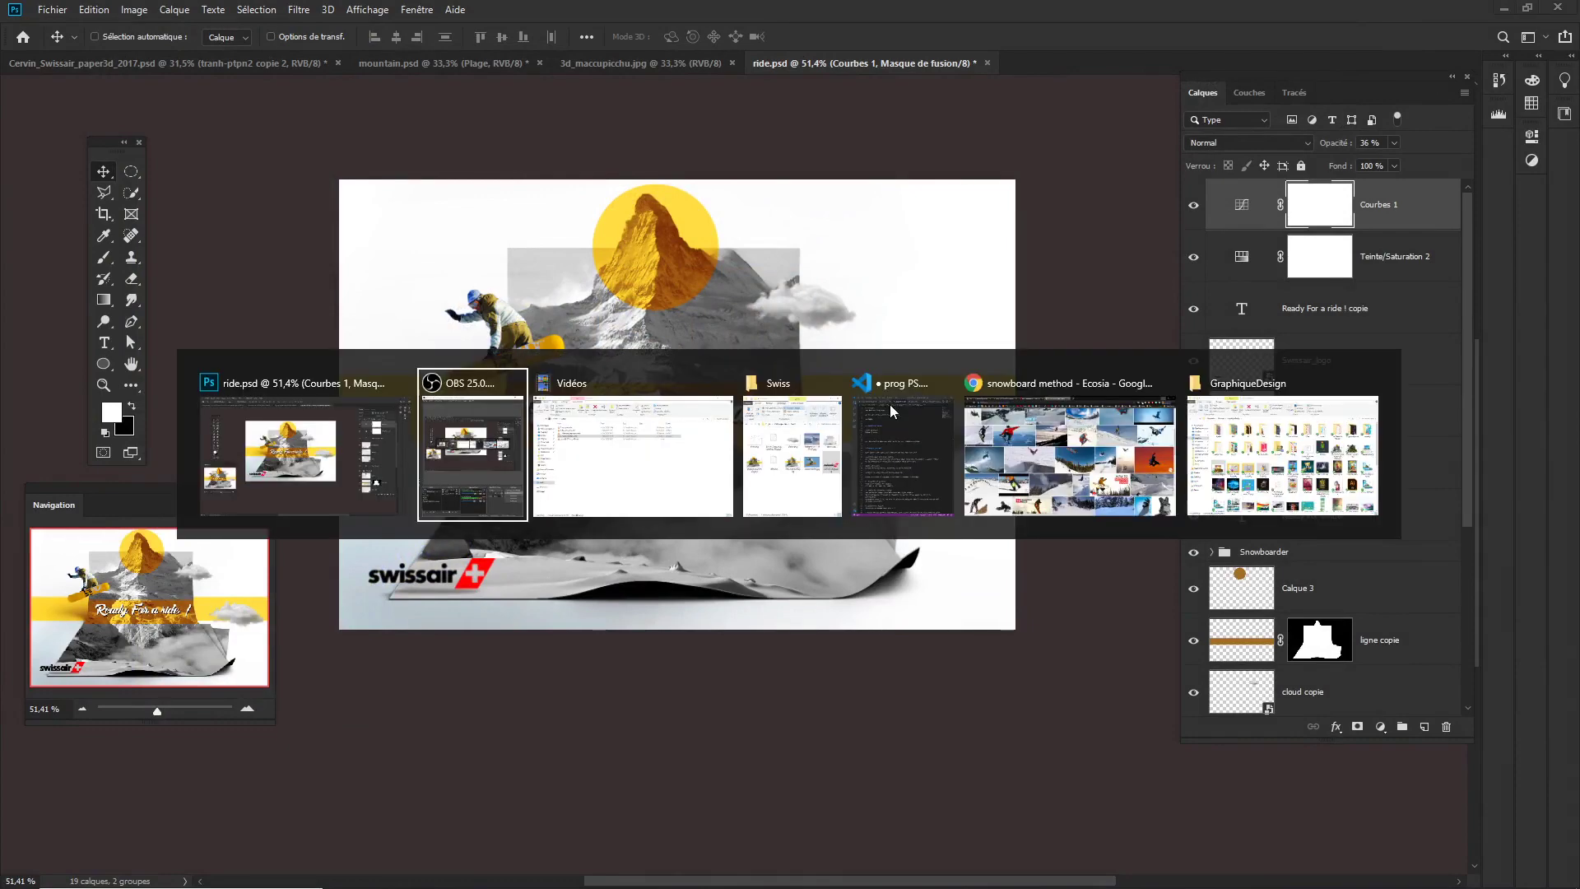
left_click(792, 443)
left_click_drag(971, 573, 837, 19)
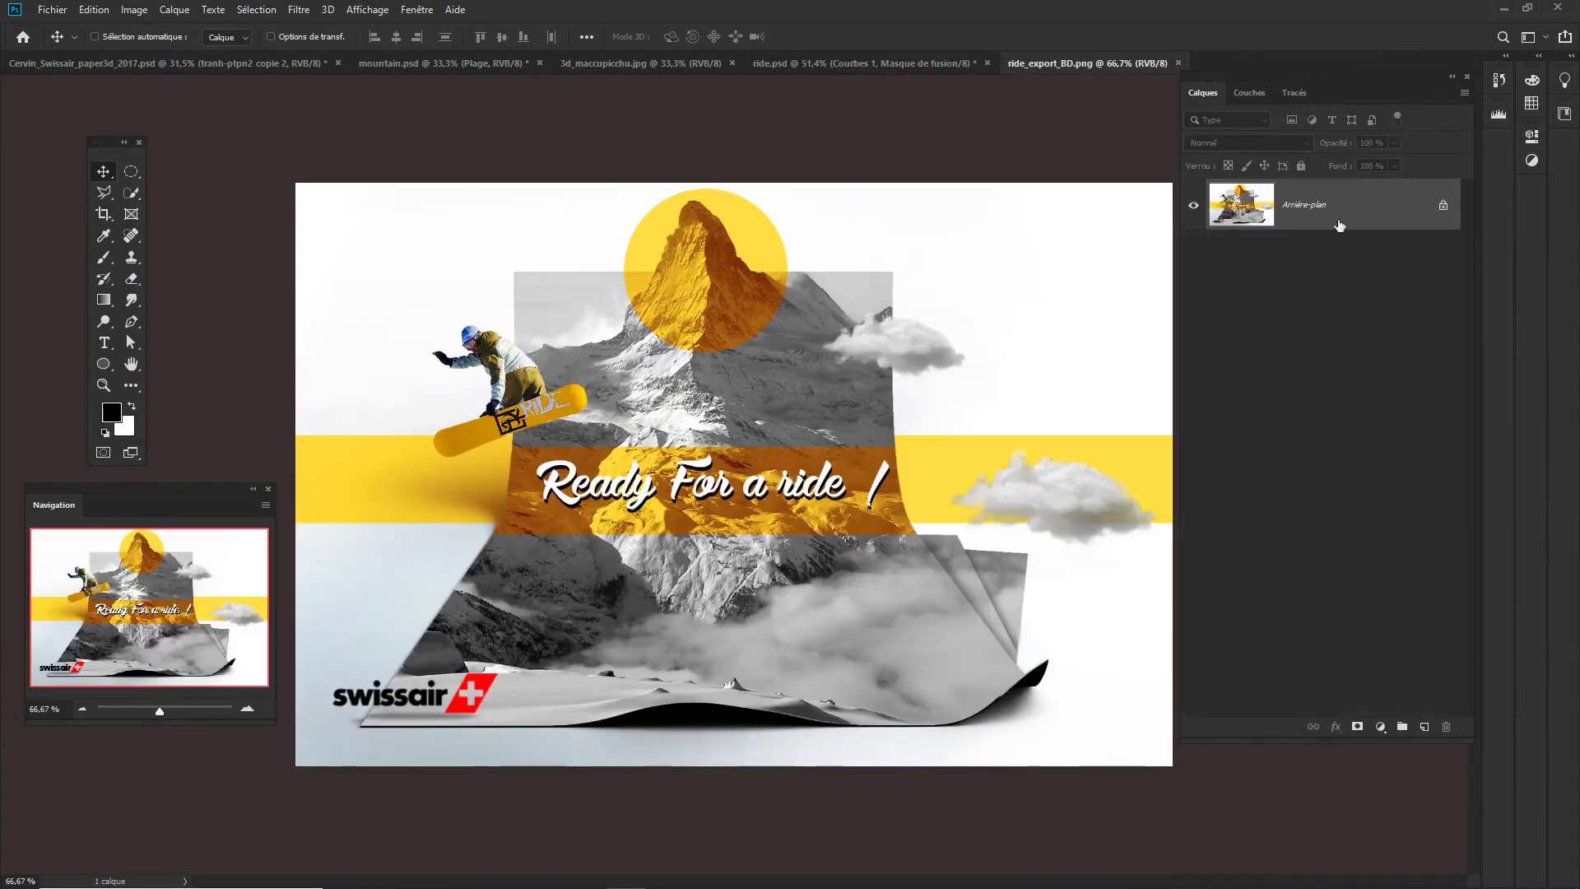